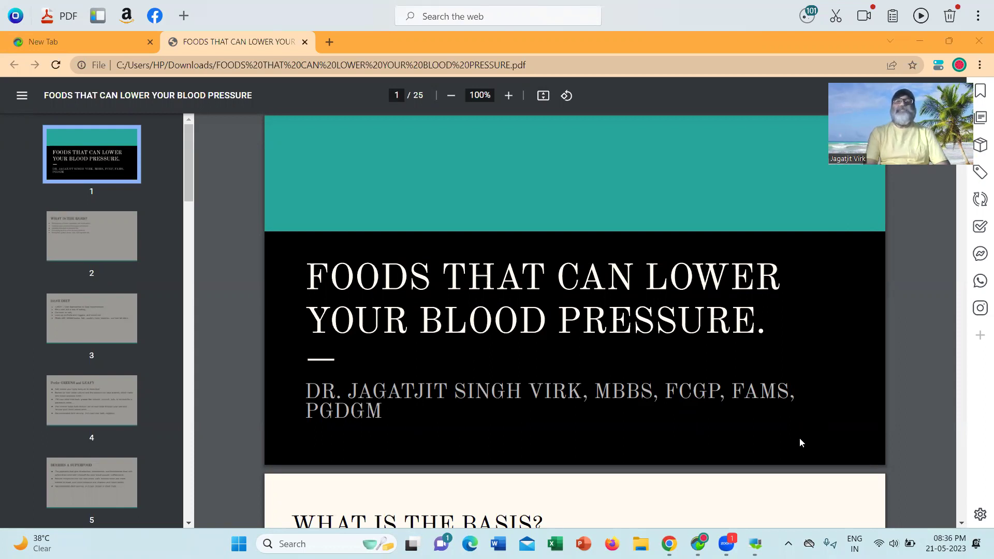
Scroll down from the title slide to the WHAT IS THE BASIS? slide (page 2 of 25).
click(961, 521)
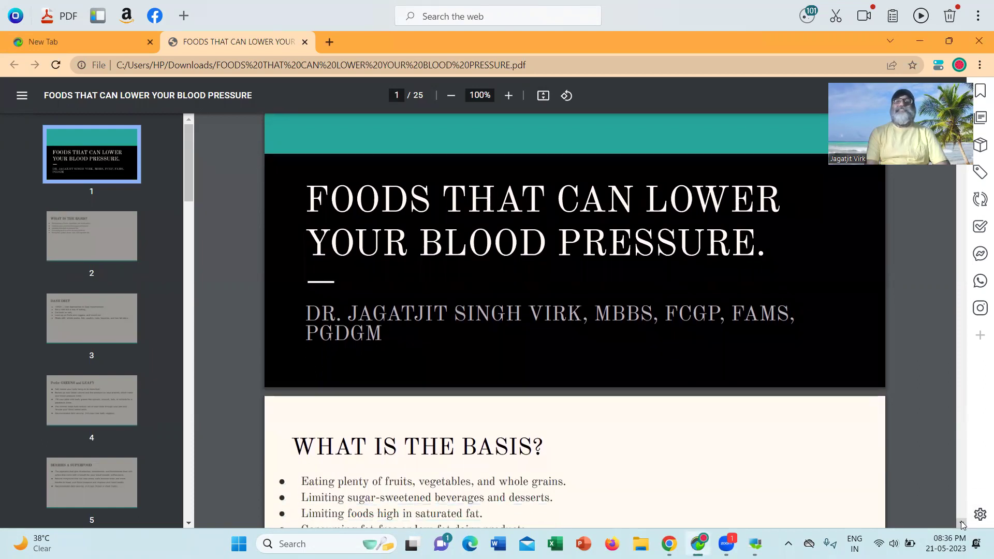
click(961, 521)
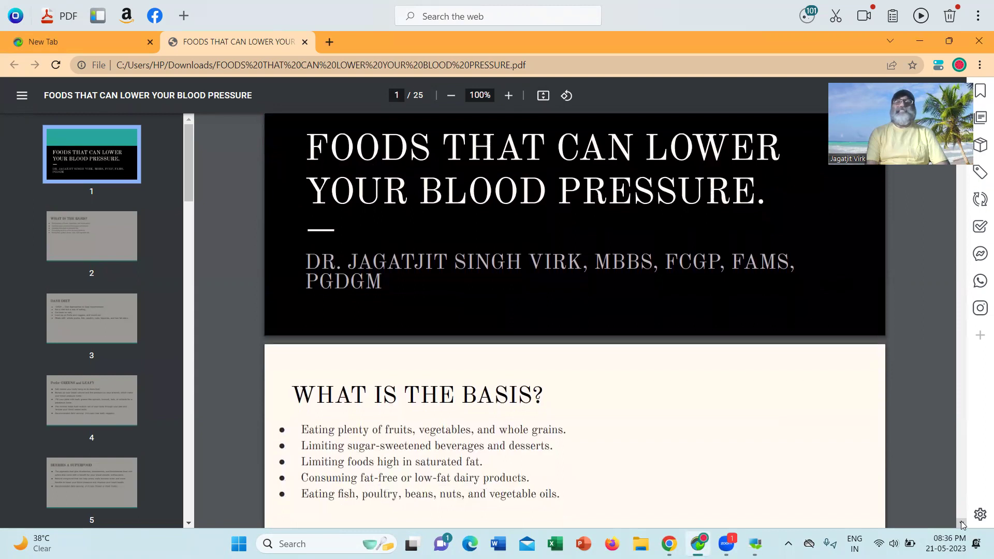
click(960, 522)
click(962, 521)
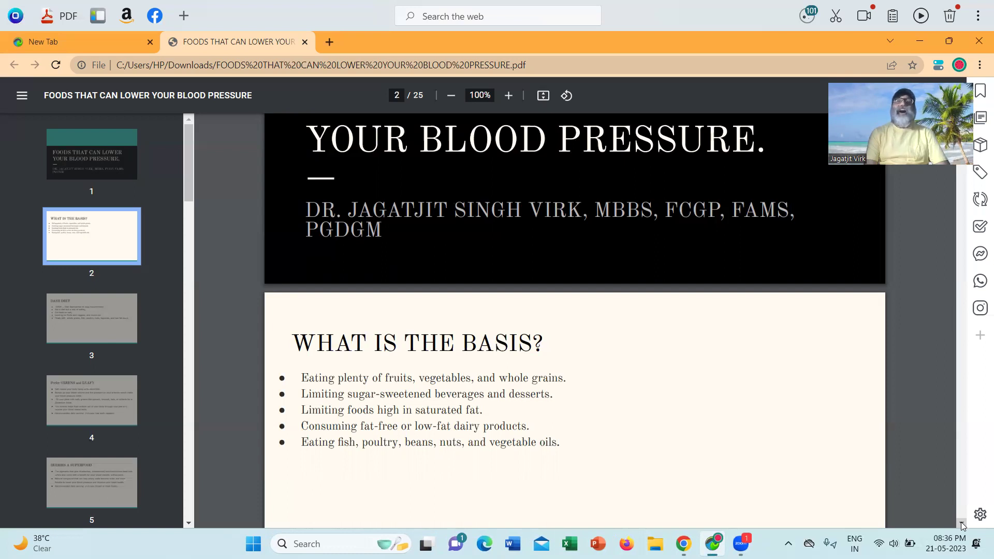
scroll(961, 527, down, 2)
scroll(962, 527, down, 1)
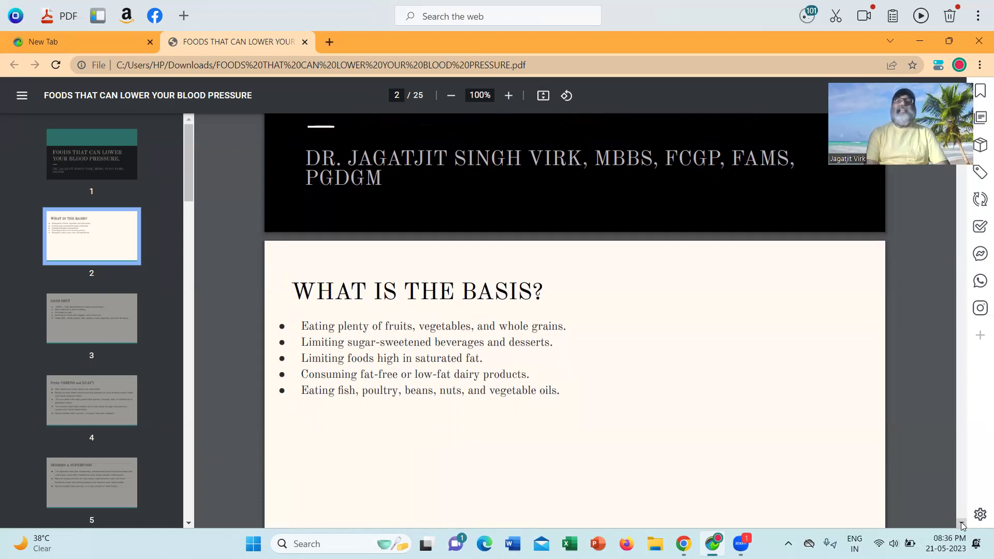
scroll(962, 527, down, 1)
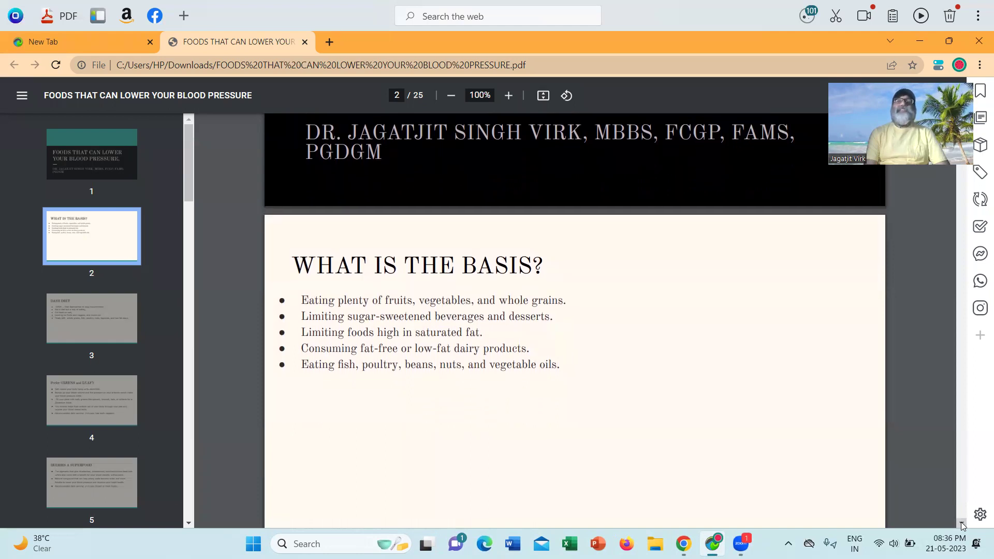
scroll(962, 527, down, 2)
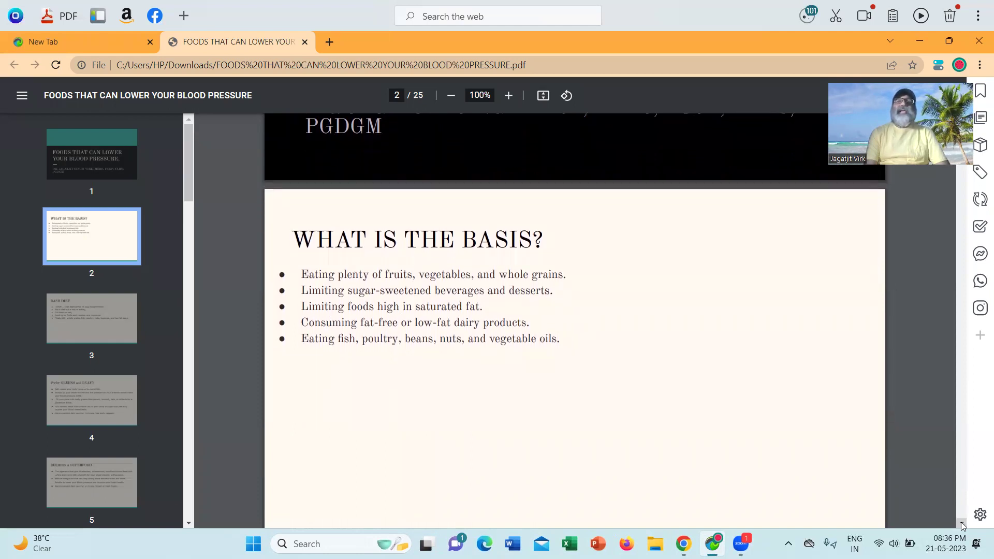
scroll(963, 527, down, 1)
scroll(962, 527, down, 2)
scroll(962, 527, down, 2)
scroll(962, 527, down, 2)
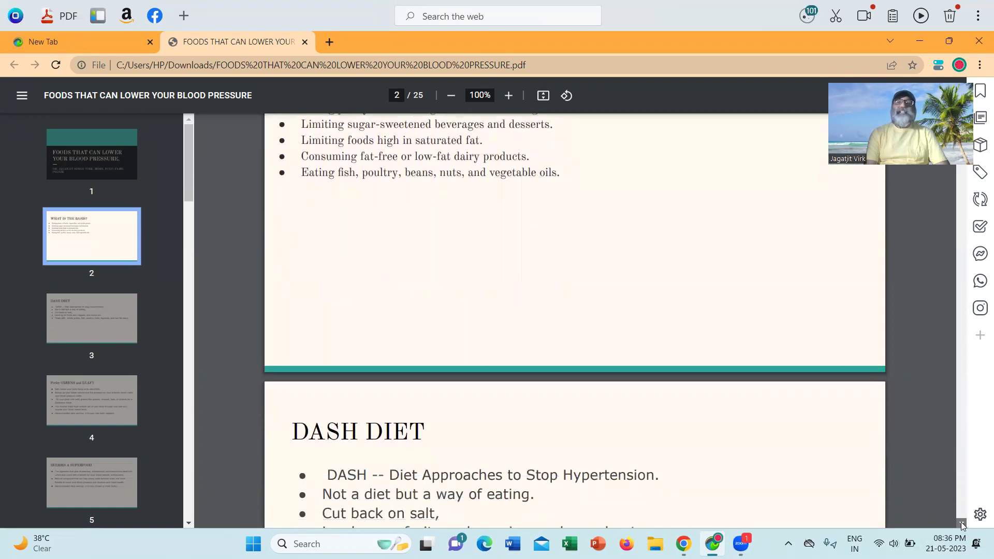
scroll(962, 527, down, 2)
scroll(962, 527, down, 2)
scroll(963, 527, down, 1)
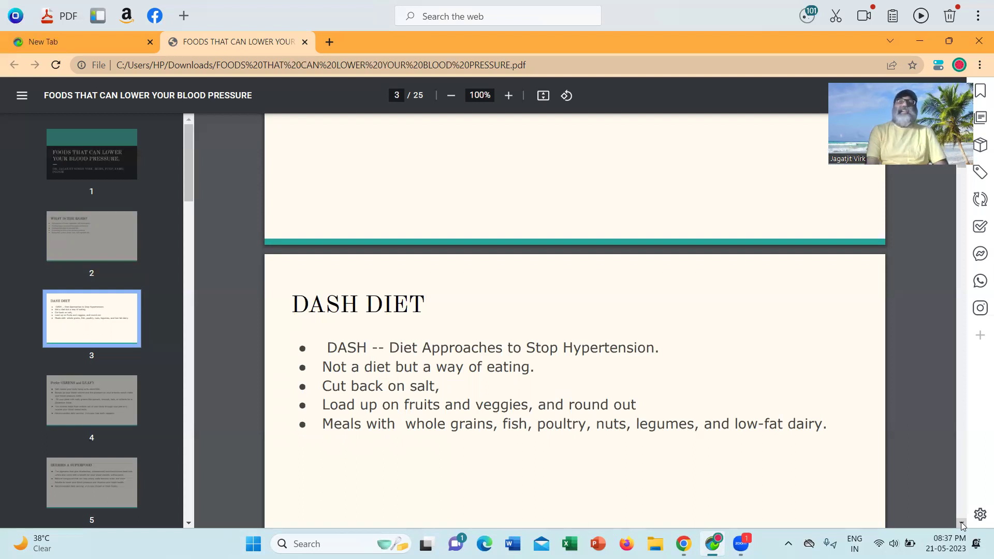
Scroll past the DASH DIET slide to bring up slide 4, Prefer GREENS and LEAFY.
click(961, 525)
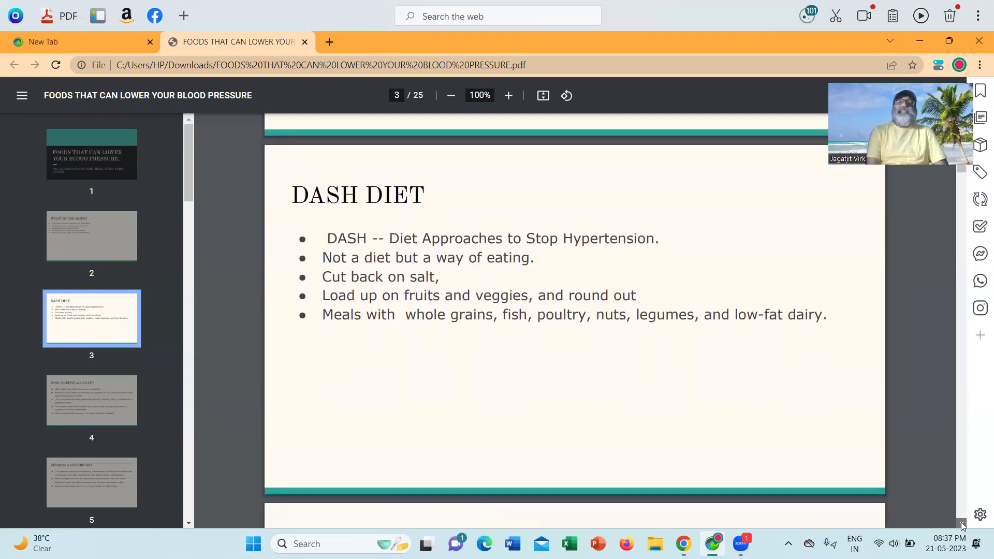
drag(962, 525, 962, 526)
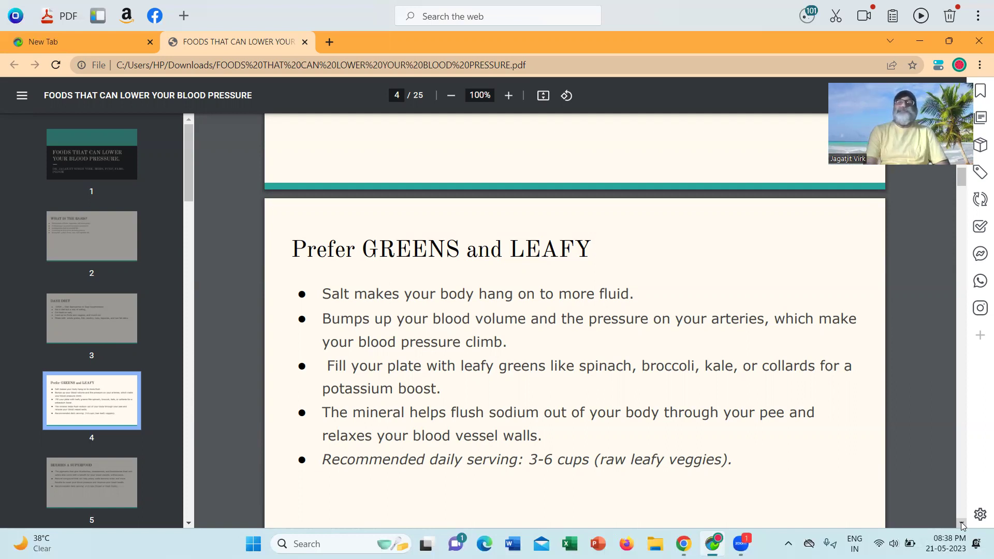
Scroll to slide 5, BERRIES A SUPERFOOD, until the YOGURT GOOD FOR BP slide appears.
click(962, 526)
drag(962, 525, 962, 526)
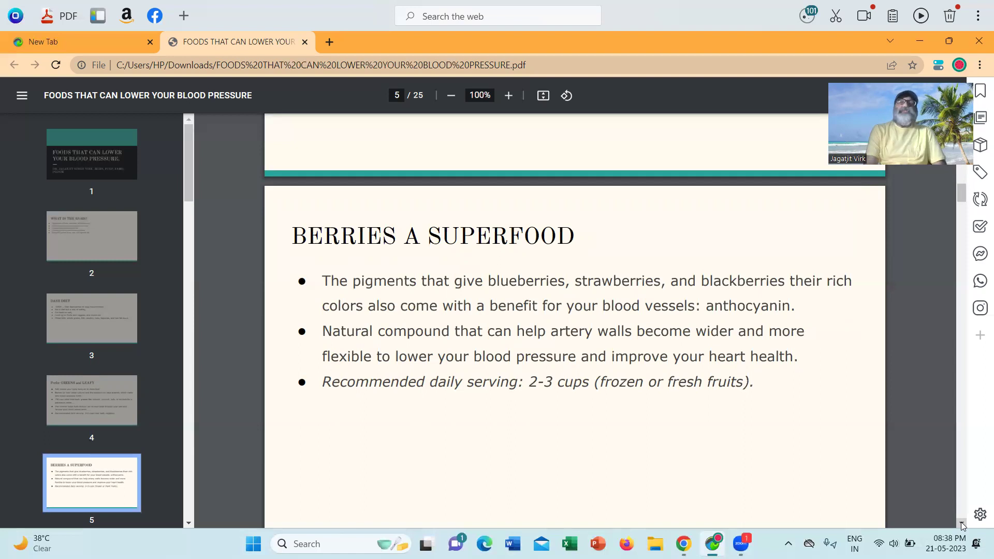
click(964, 525)
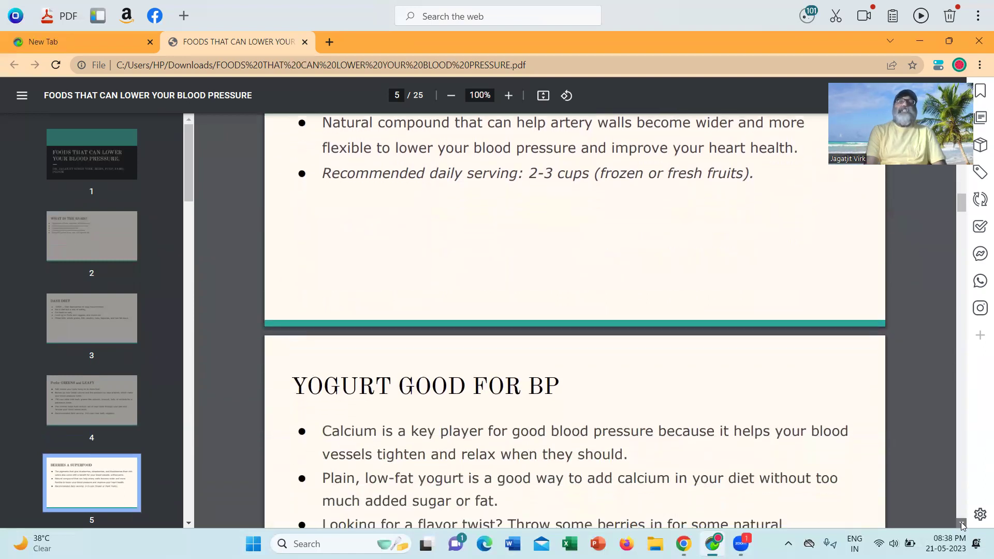
Scroll until slide 6, YOGURT GOOD FOR BP, shows all four bullets.
click(963, 525)
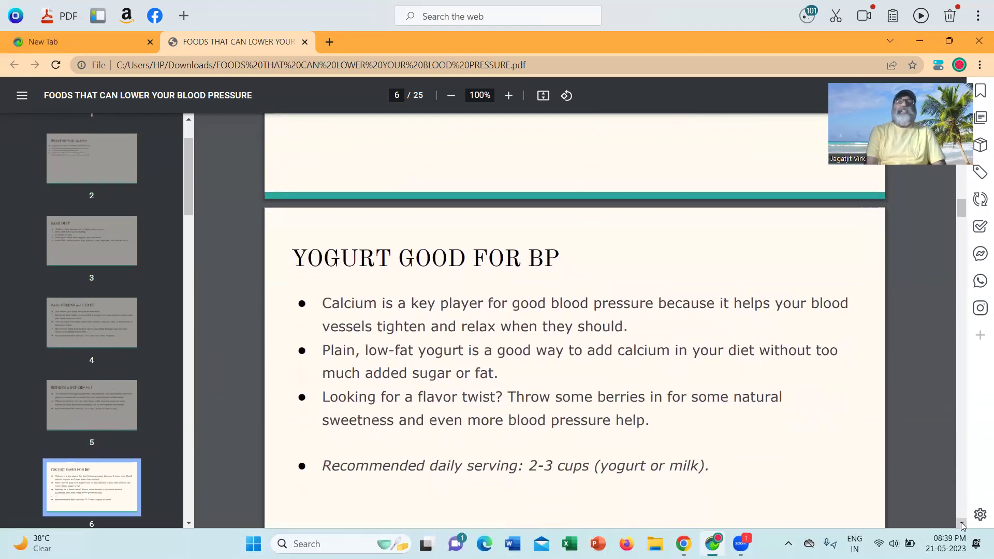
click(963, 525)
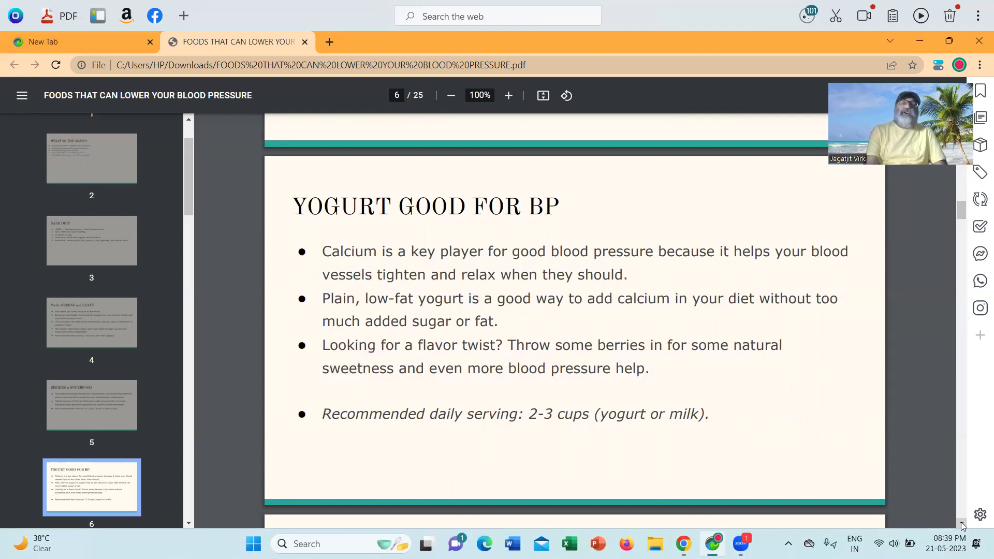
Scroll down until slide 7, FATTY FISH, fills the view.
click(964, 527)
drag(963, 527, 963, 527)
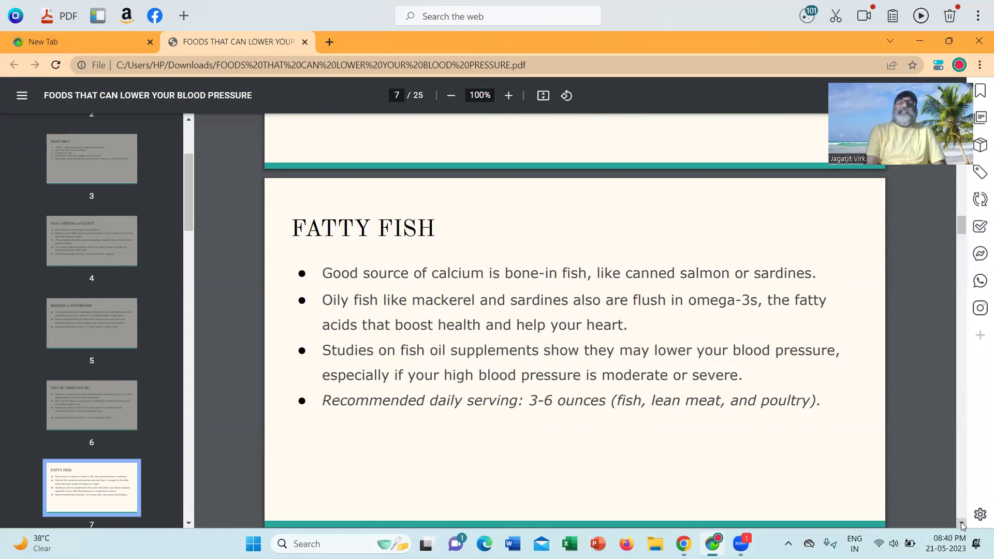
Scroll to slide 8, SNACKS OF SEEDS, until Oatmeal Breakfast starts appearing.
click(964, 525)
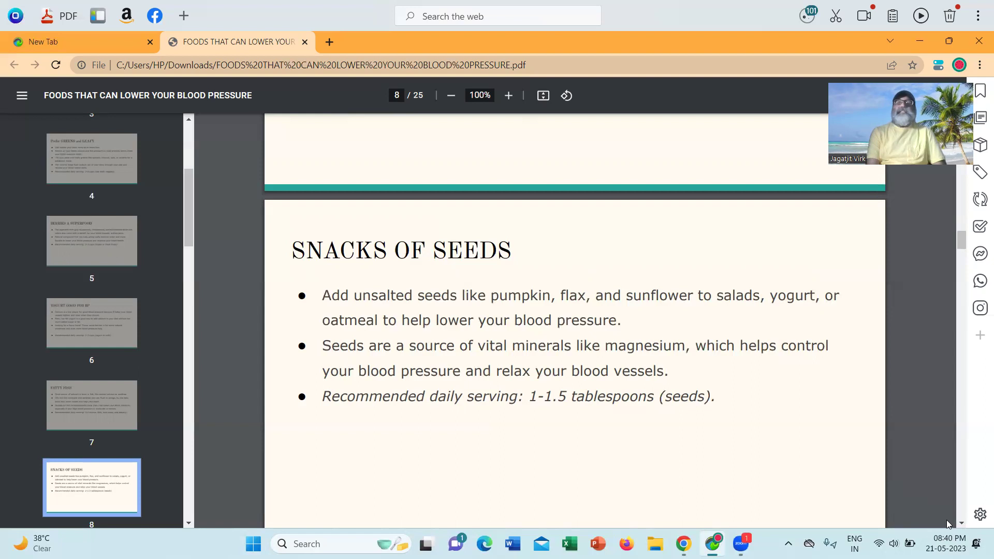
click(961, 525)
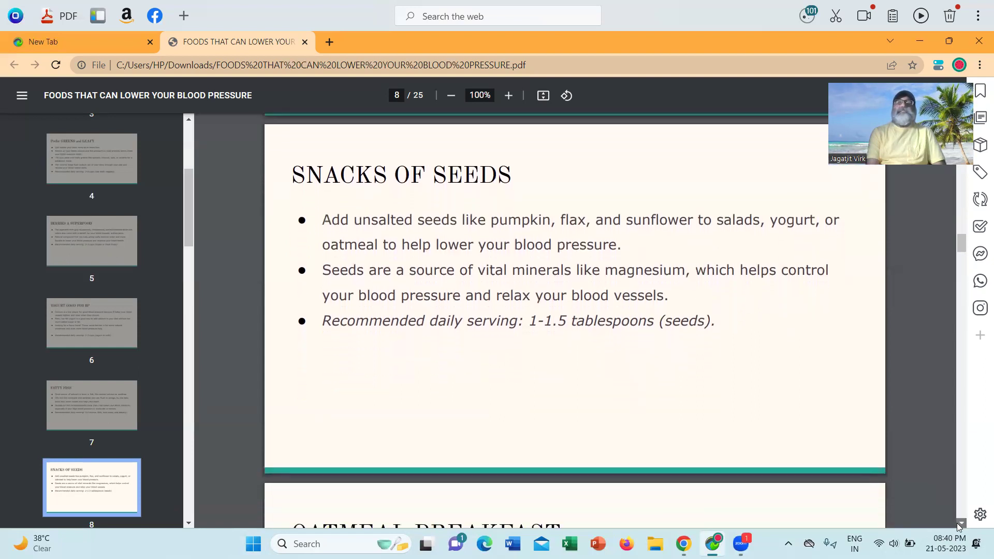
Scroll until slide 9, OATMEAL BREAKFAST, shows all five bullets.
click(961, 525)
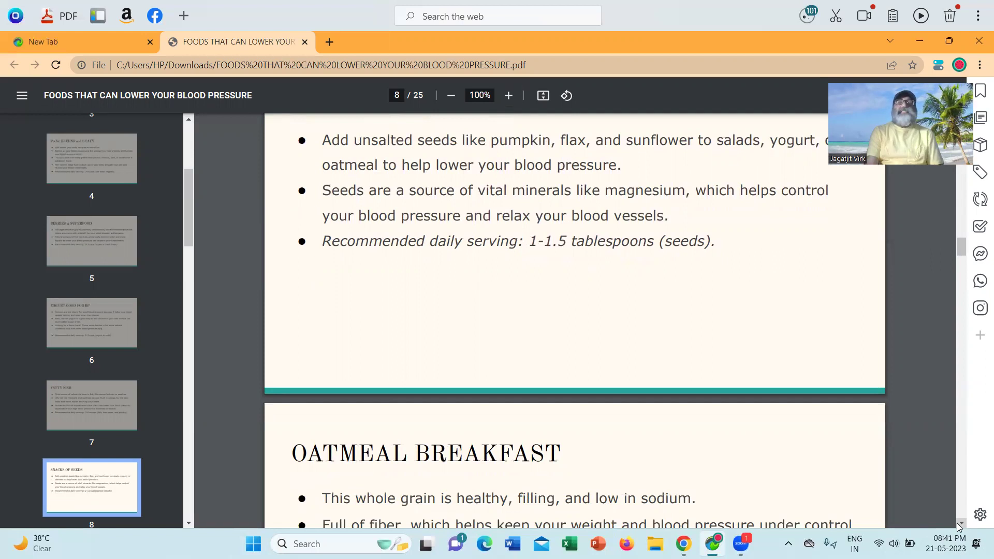
click(961, 522)
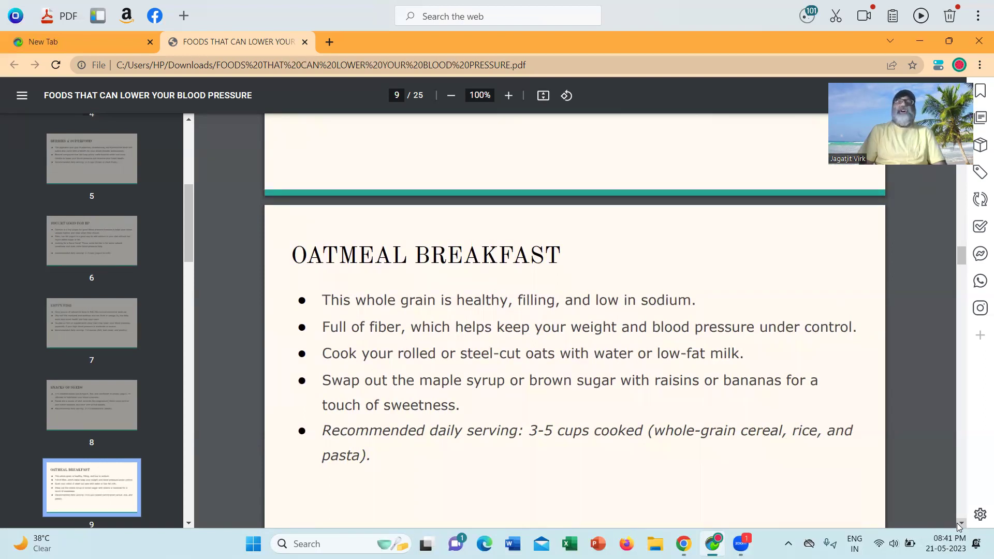
Scroll down until slide 10, BEETROOT AS JUICE, fills the view.
click(960, 525)
drag(961, 526, 960, 526)
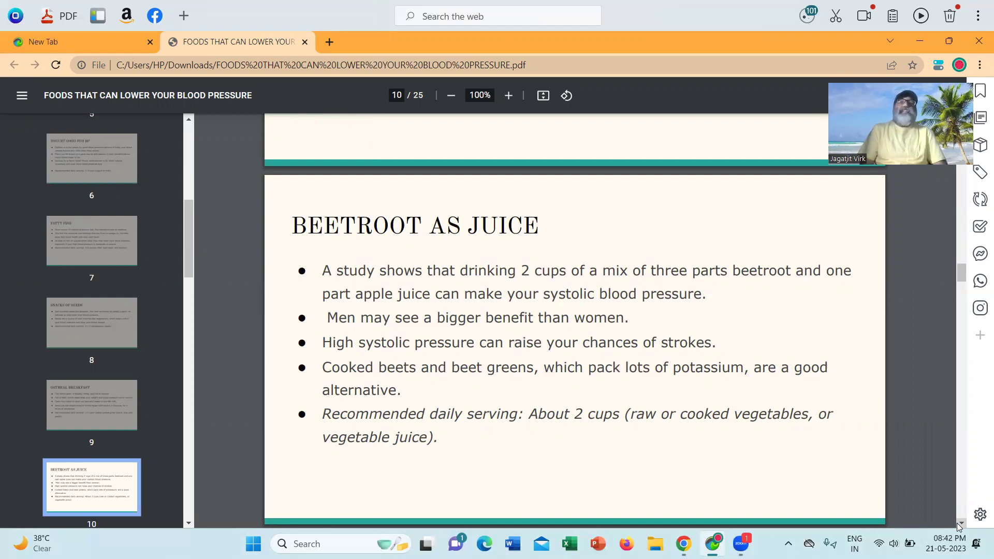
Scroll down until slide 11, GARLIC AS ROUTINE, fills the view.
click(957, 523)
drag(957, 523, 961, 524)
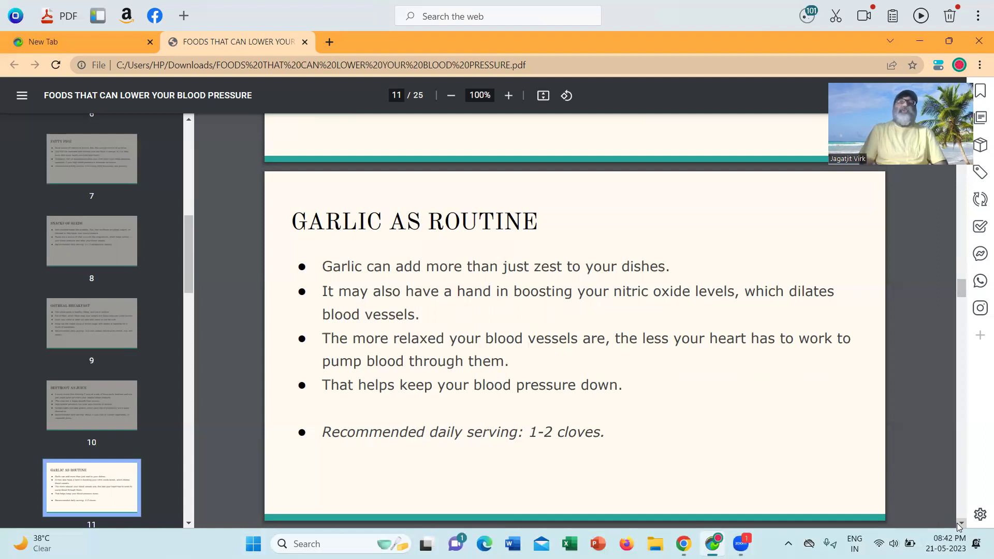
Scroll until slide 12, WATER, shows all three bullets.
click(961, 522)
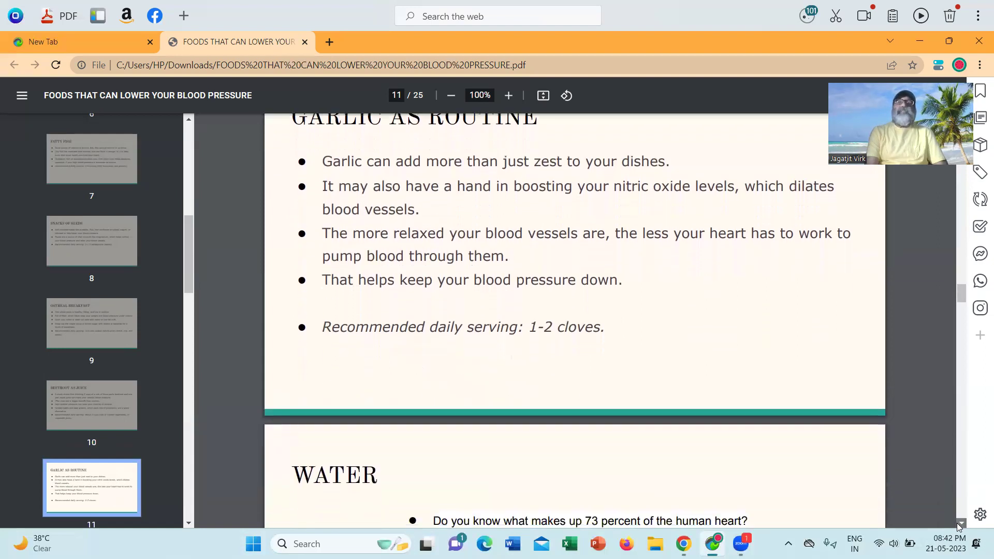
click(961, 523)
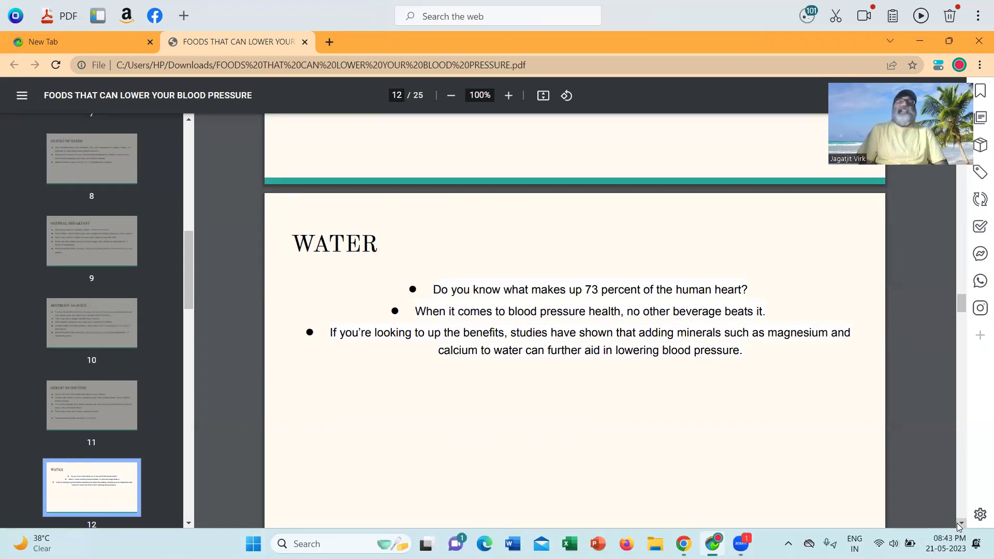
Scroll down to slide 13, 'Pistachios', so all four bullets are visible.
click(961, 523)
drag(961, 525, 961, 525)
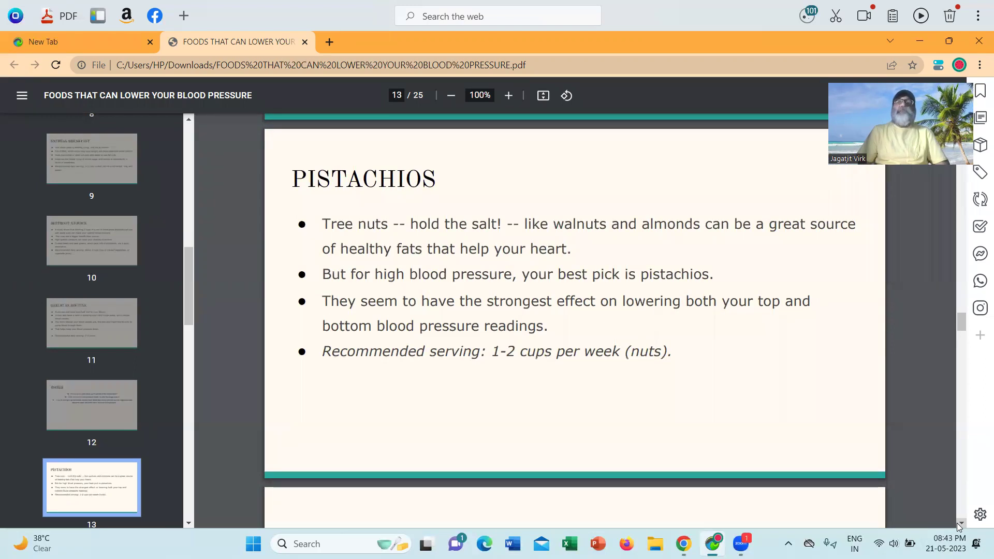
Scroll down to slide 14, 'Pomegranates', with all five bullets in view.
click(960, 522)
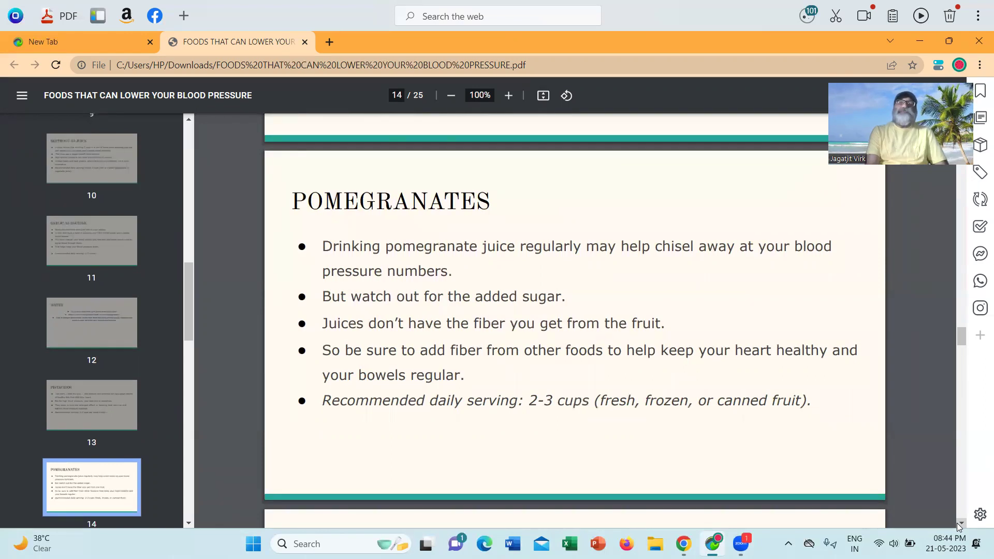
Scroll down until slide 15, 'Olive Oil', fully shows its five bullets.
click(961, 526)
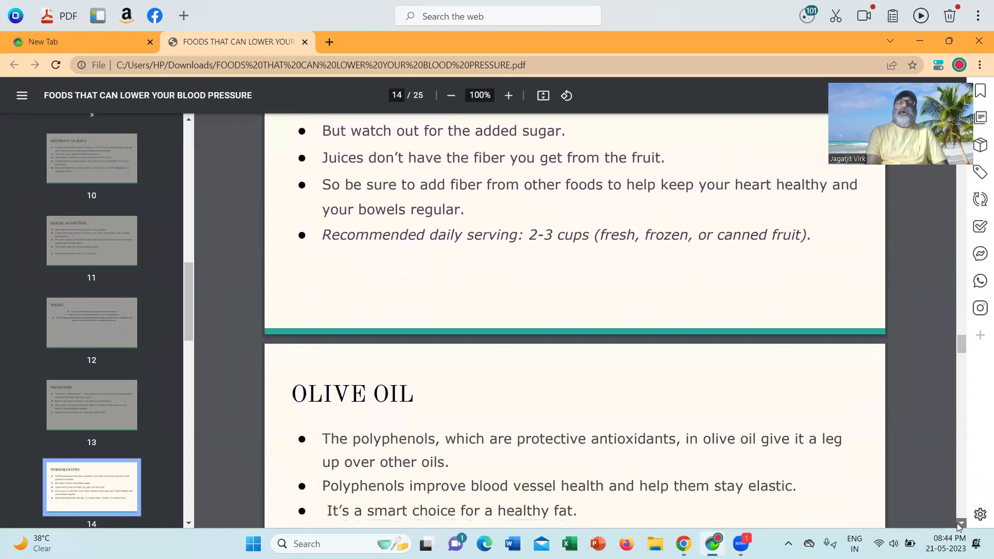
click(961, 526)
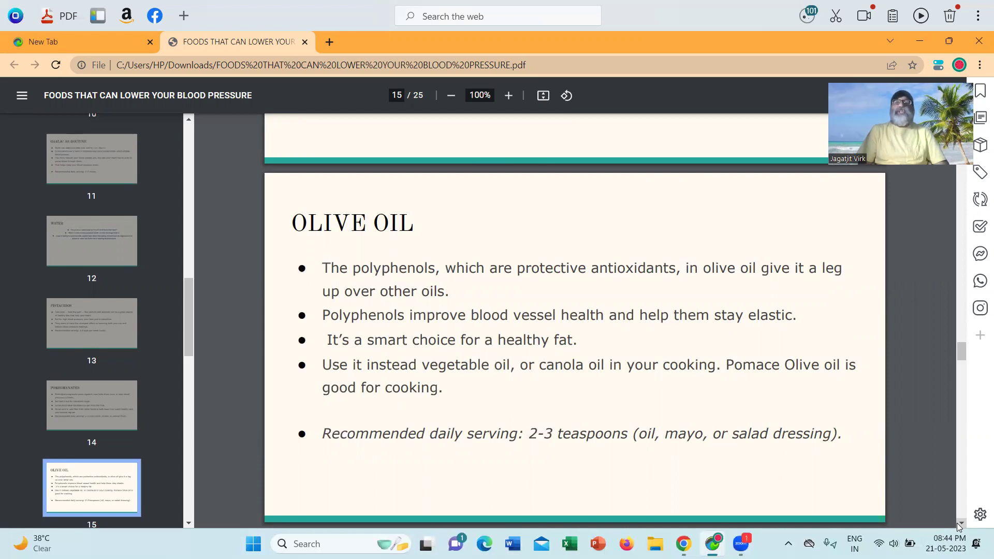
Scroll past the Tea and Legumes and Beans slides to slide 18, 'Banana'.
click(961, 526)
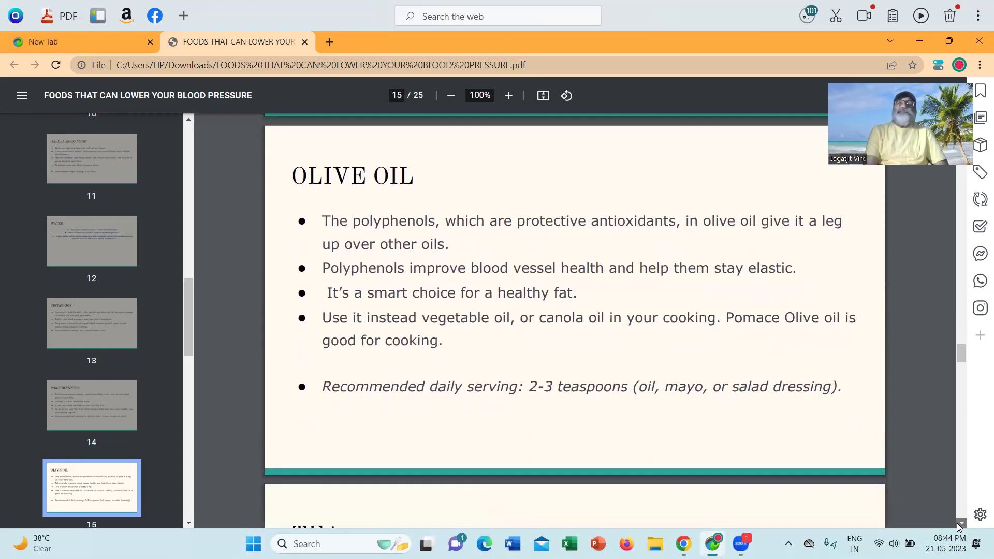
click(961, 526)
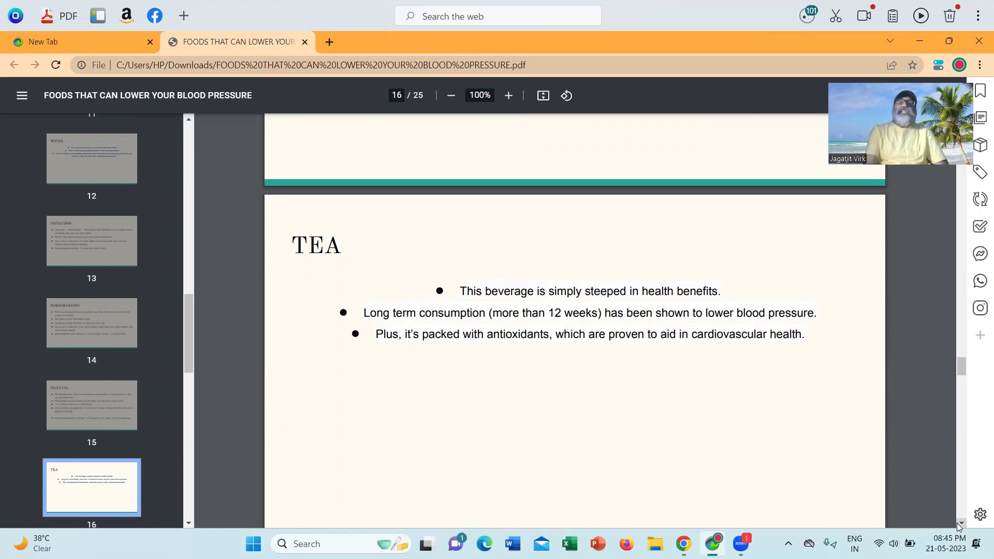
click(957, 523)
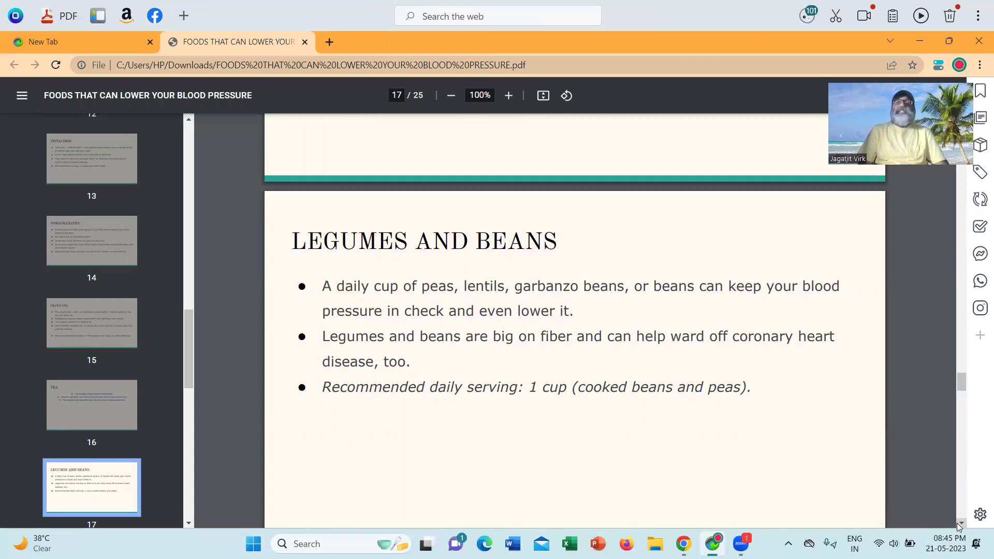
click(961, 522)
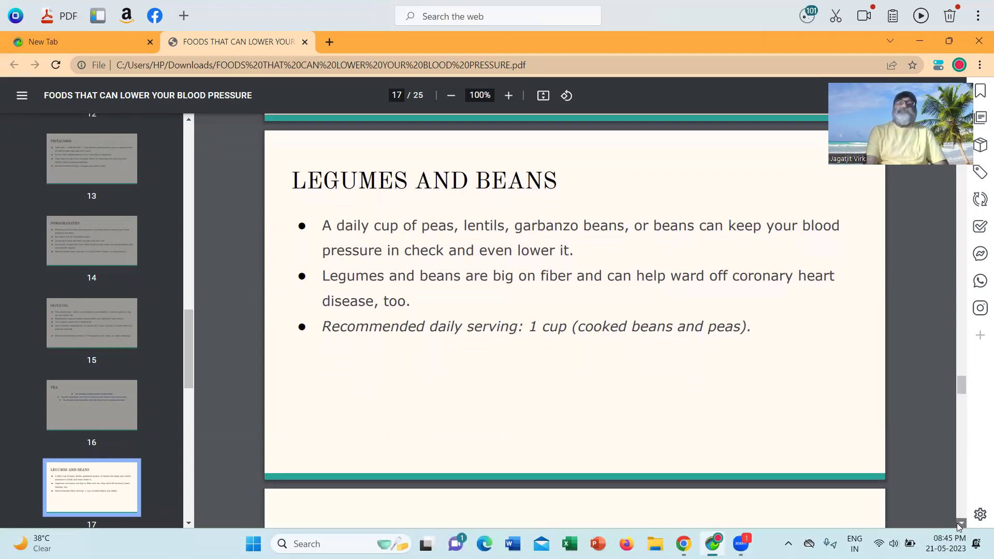
drag(961, 522, 962, 522)
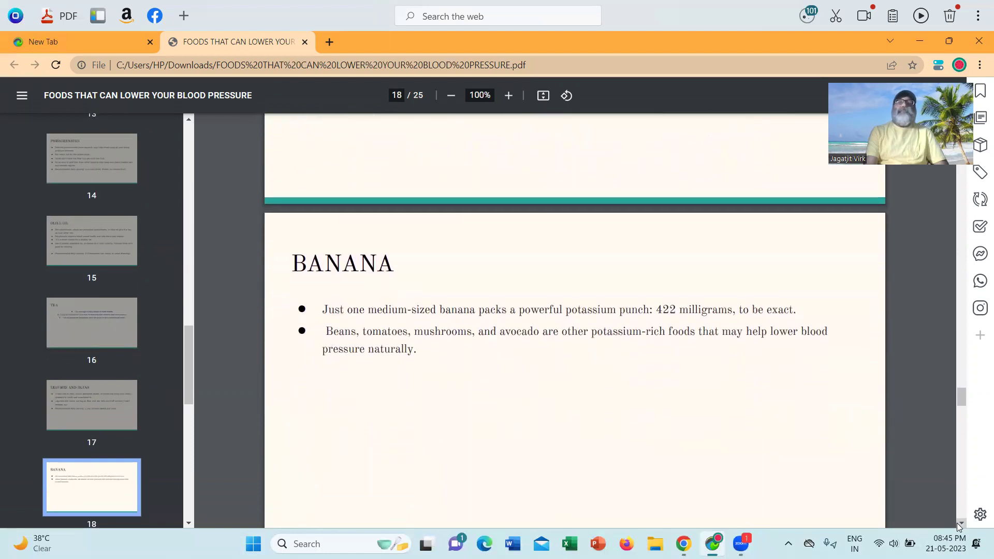
click(961, 522)
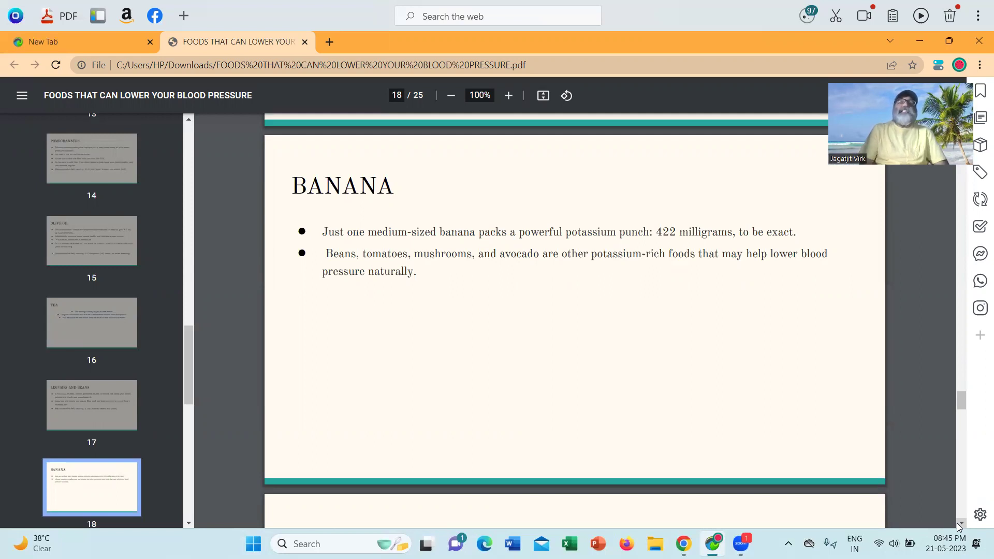
Scroll past slide 19, Kiwifruit, to slide 20, 'Citrus Fruits'.
click(957, 523)
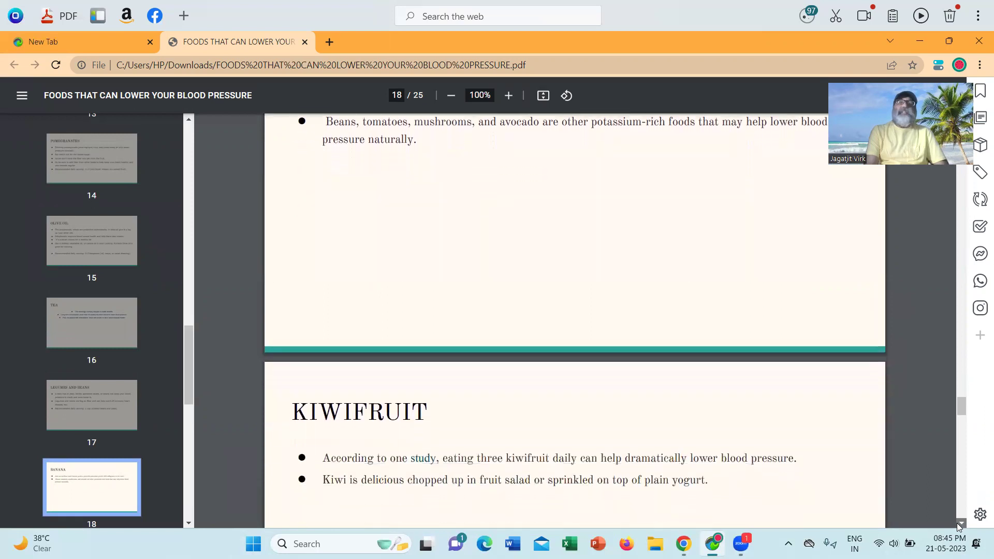
click(957, 522)
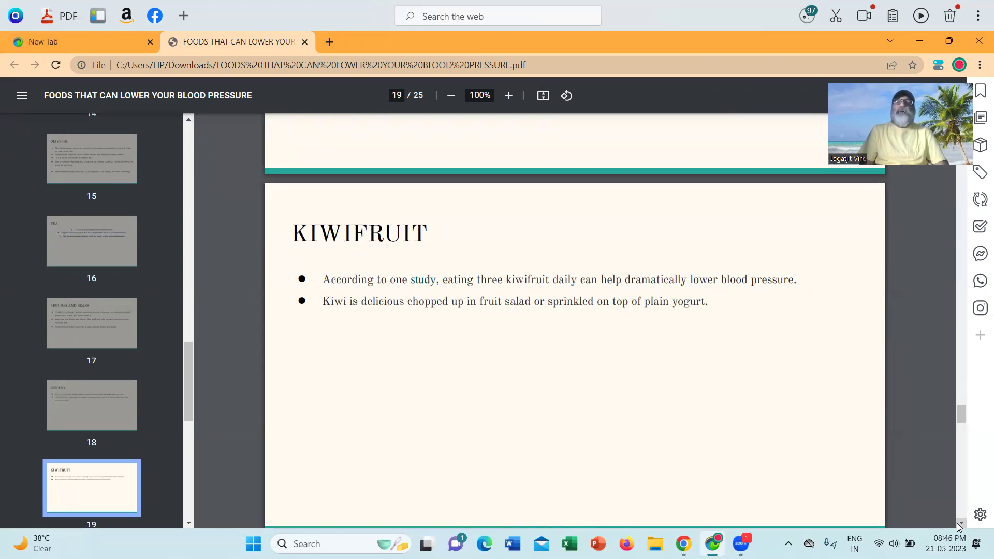
click(961, 523)
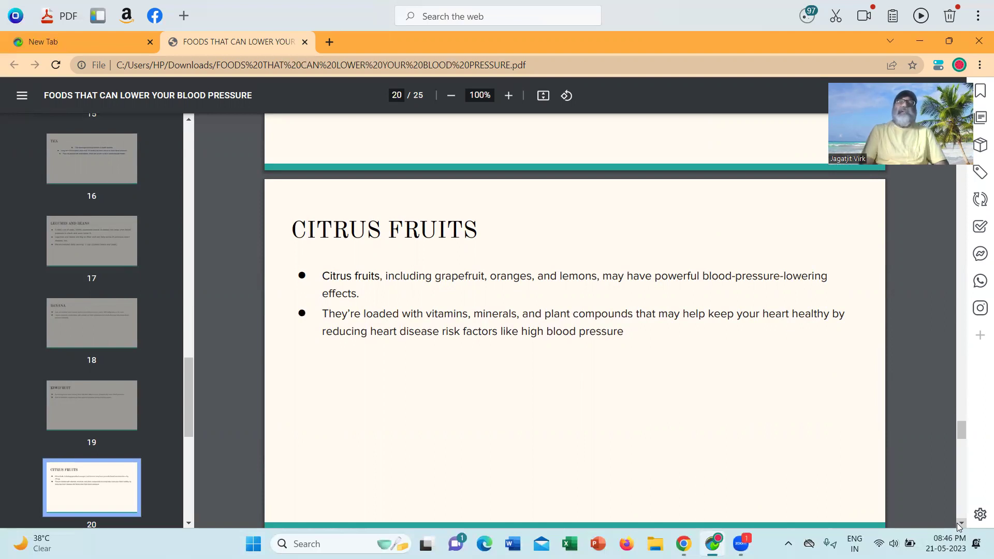
Scroll past slide 21, Carrots, until slide 22, 'Broccoli', shows all three bullets.
click(957, 522)
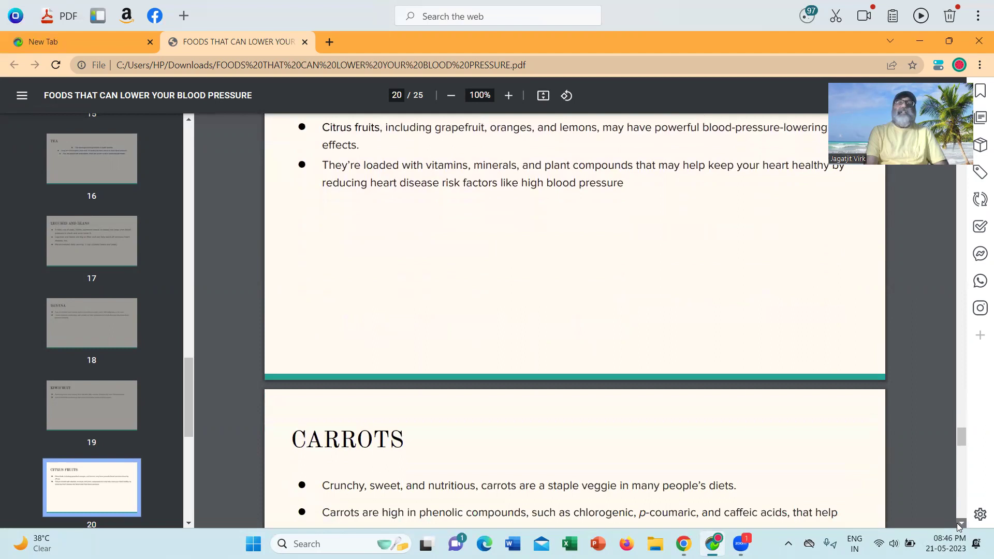
click(958, 523)
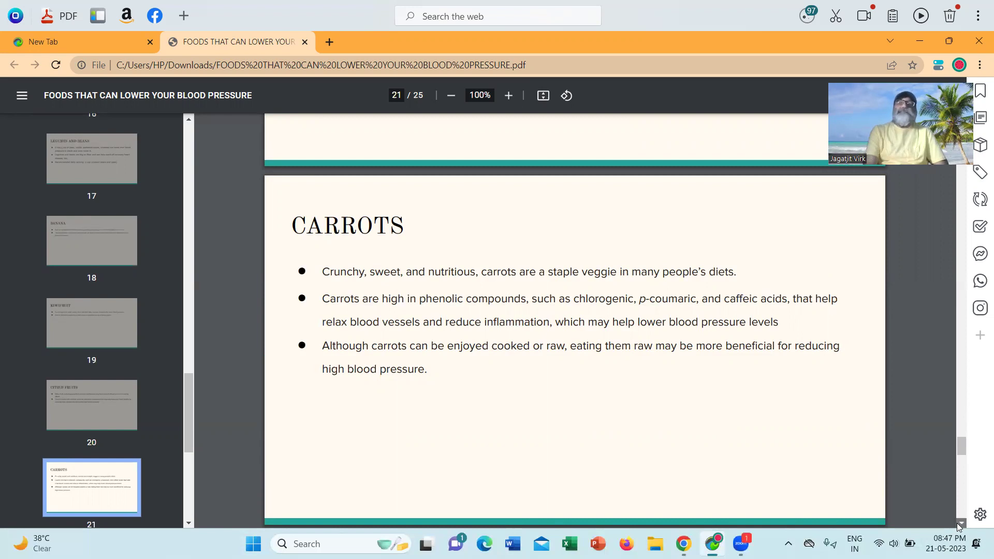
click(961, 523)
click(961, 522)
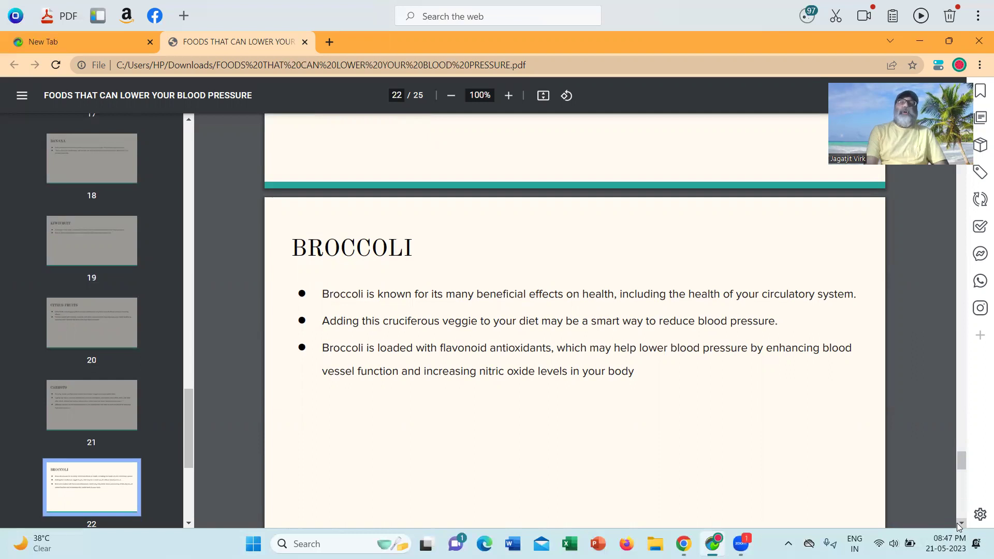
Scroll down to slide 23, 'Herbs and Spices', with both bullets shown.
click(960, 525)
drag(960, 526, 960, 525)
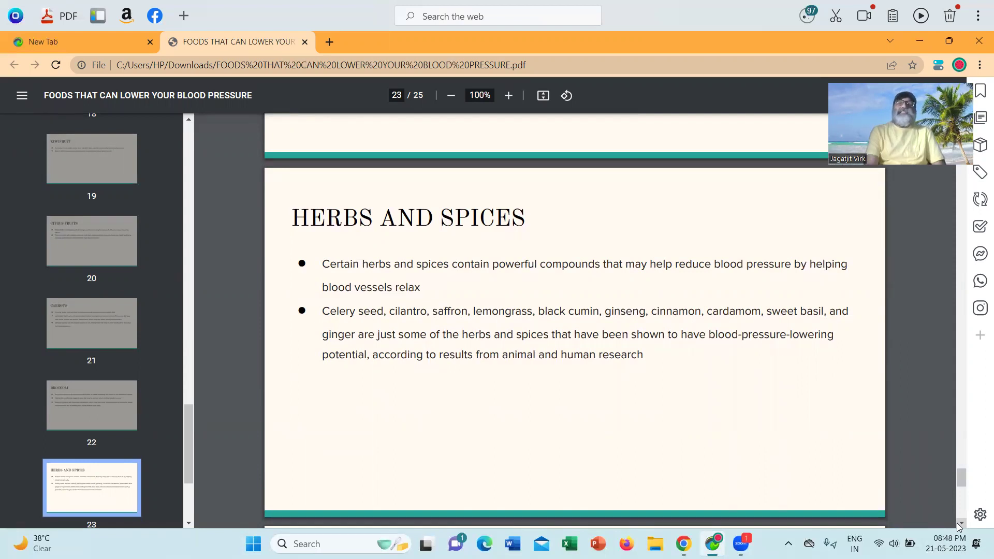
Scroll through slide 24, 'Foods to Be Avoided in High BP', toward the Thank You page.
click(957, 523)
drag(957, 523, 960, 525)
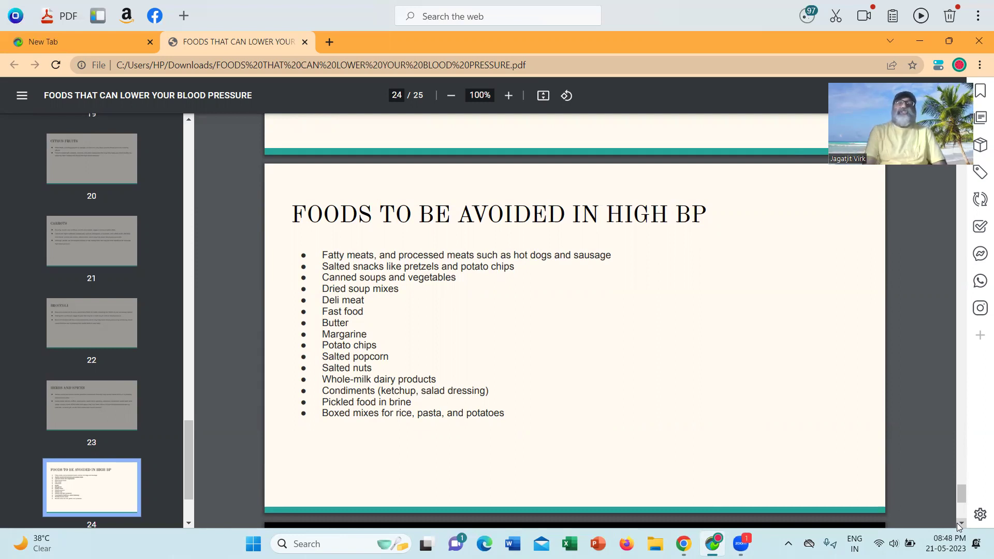
click(961, 526)
drag(961, 525, 961, 526)
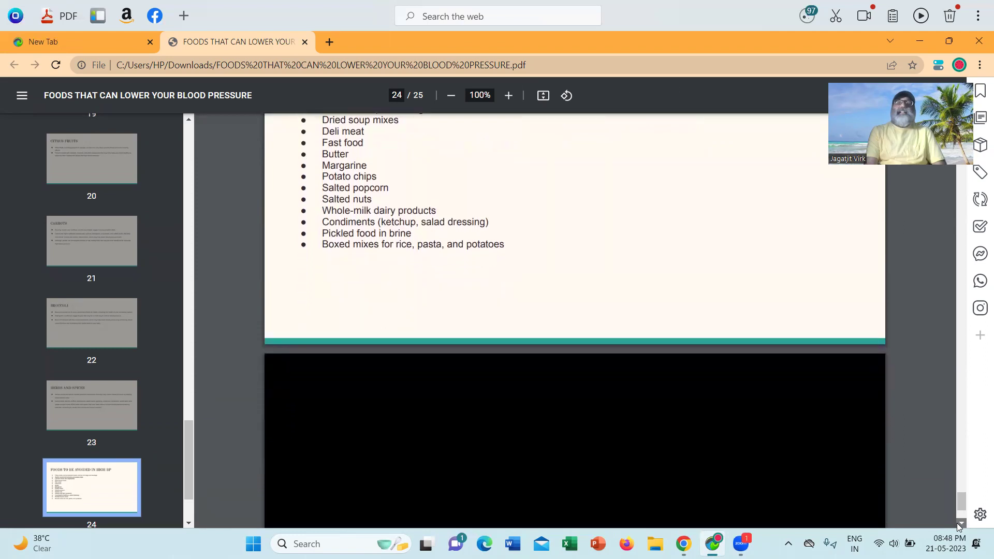